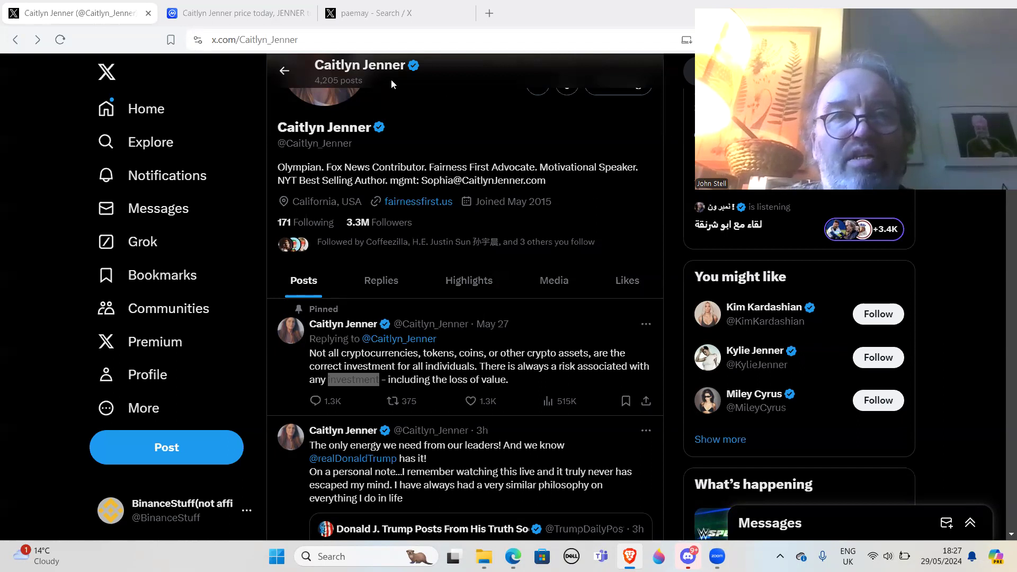
- Glance at the Paemay search results, then switch to the JENNER CoinMarketCap page
click(373, 13)
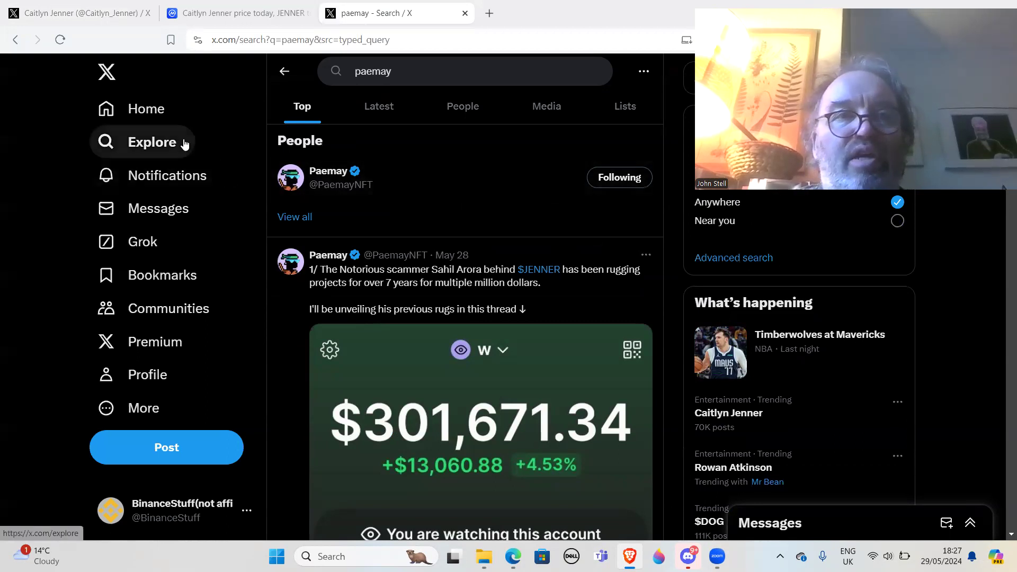
click(186, 12)
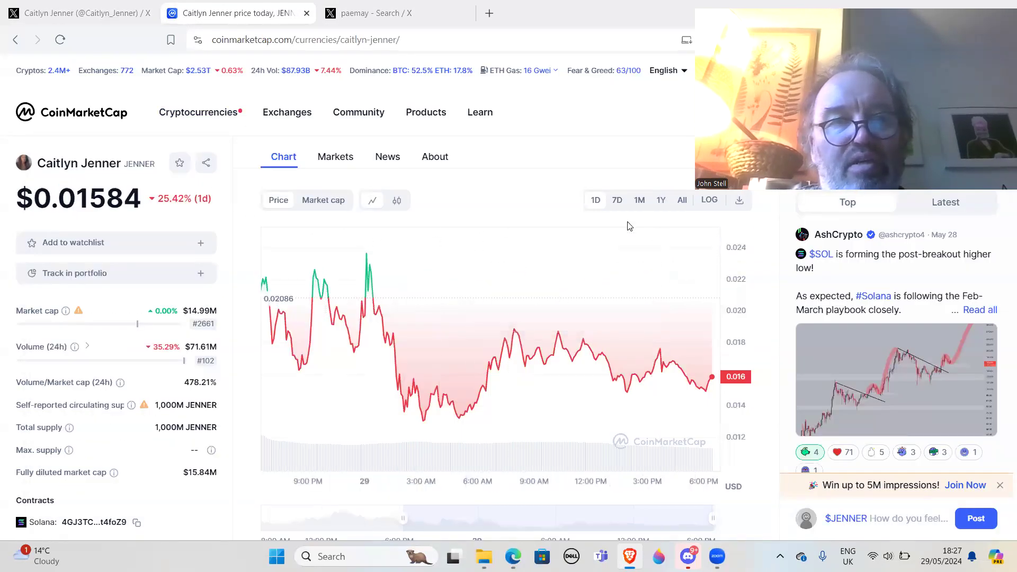
- Switch the Caitlyn Jenner token price chart to the 7D range
mouse_move(670, 312)
click(617, 200)
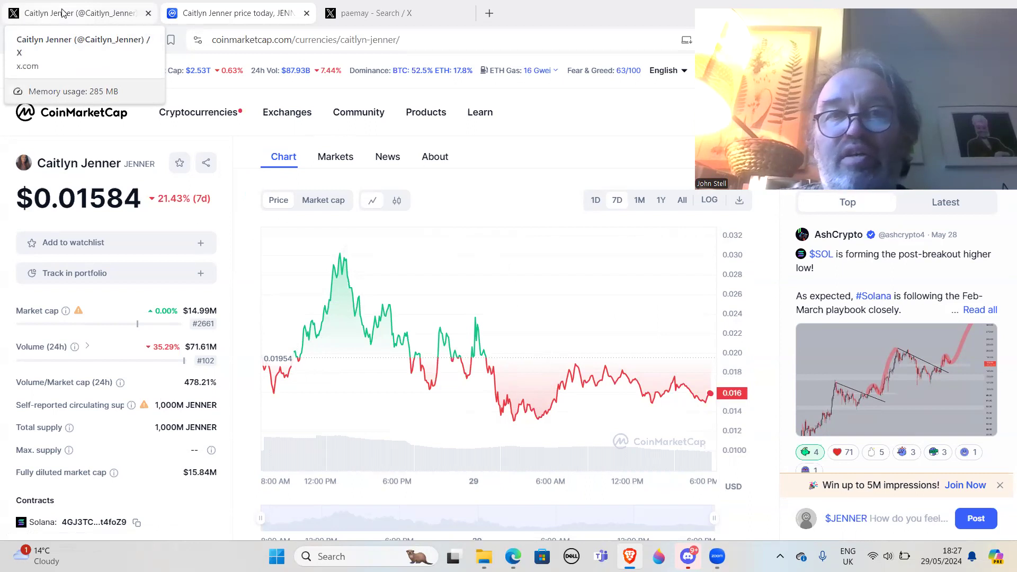
- Open Caitlyn Jenner's pinned crypto-disclaimer post from her tab, then go back to her profile
click(62, 14)
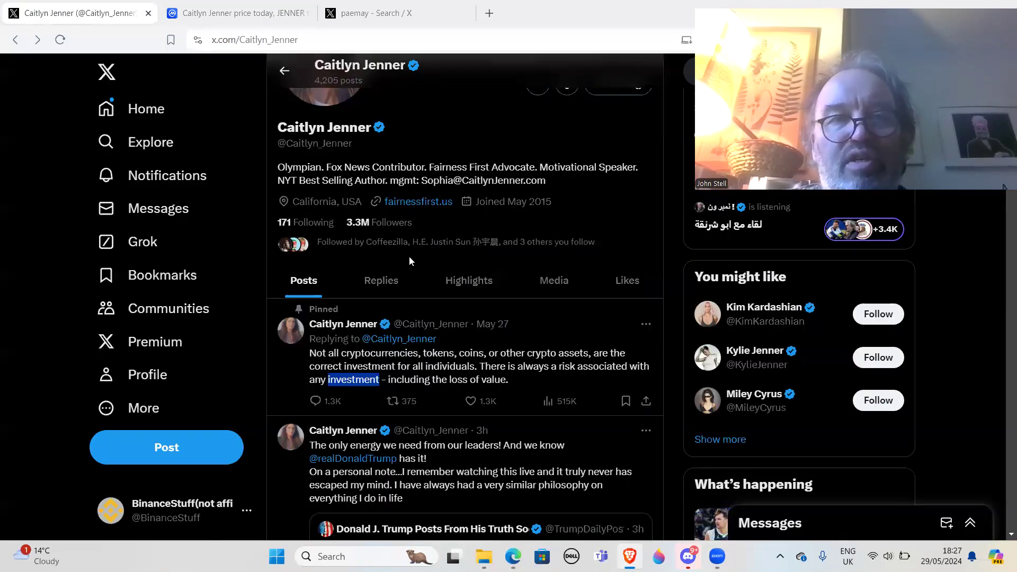
scroll(409, 257, up, 2)
scroll(411, 263, down, 2)
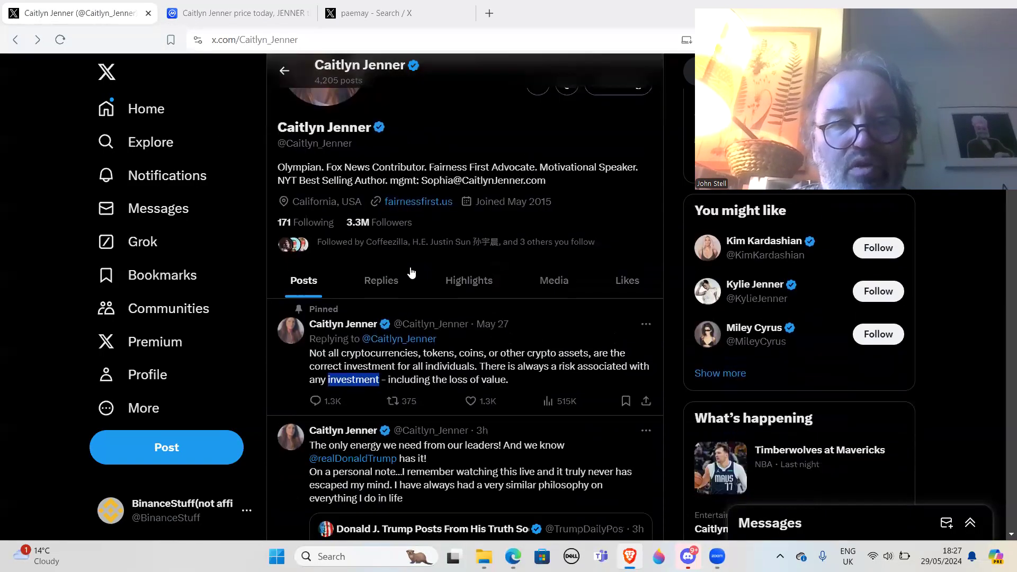
click(546, 340)
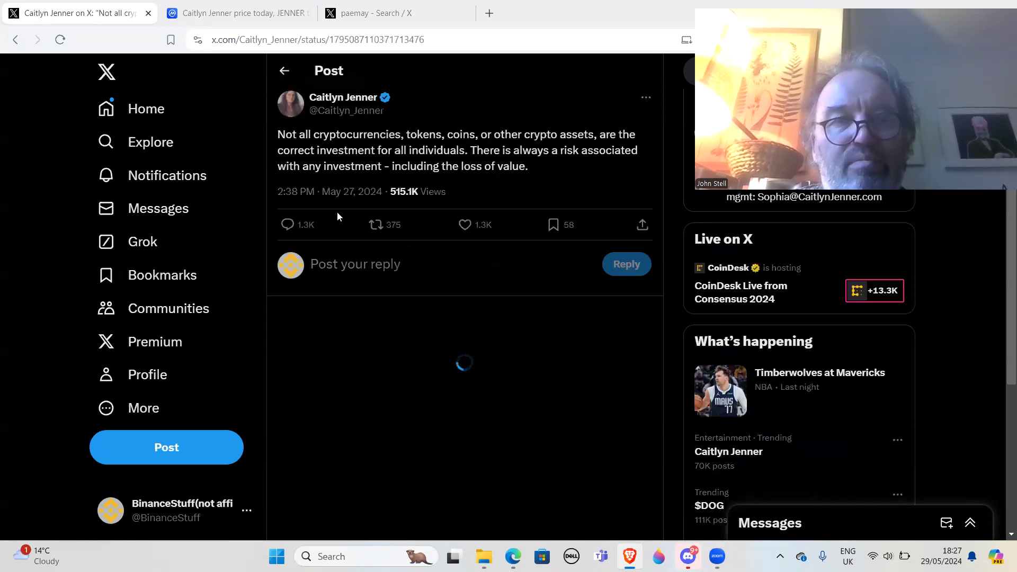
scroll(353, 221, down, 5)
scroll(384, 231, up, 3)
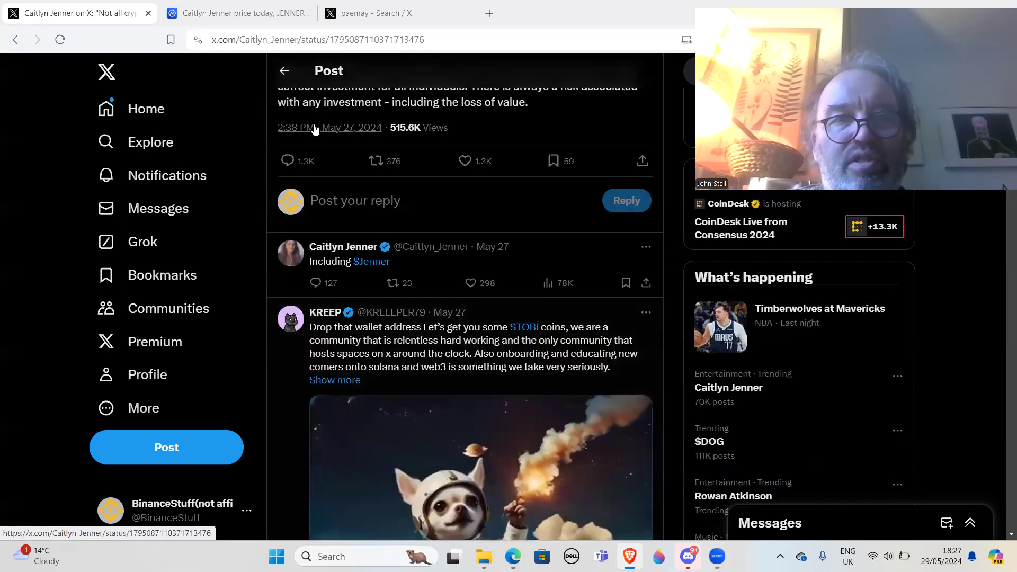
scroll(333, 150, up, 3)
scroll(347, 182, up, 2)
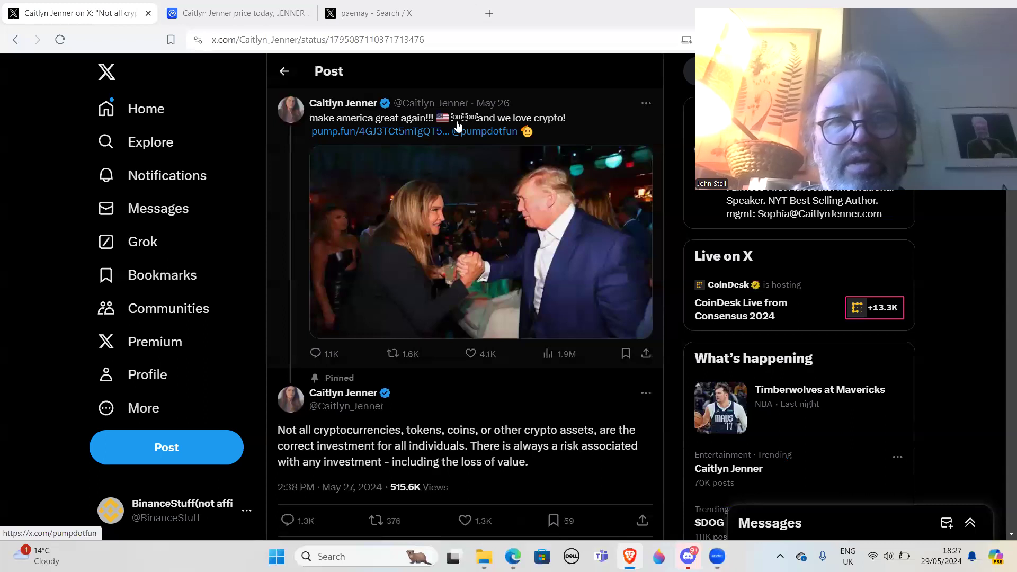
click(284, 71)
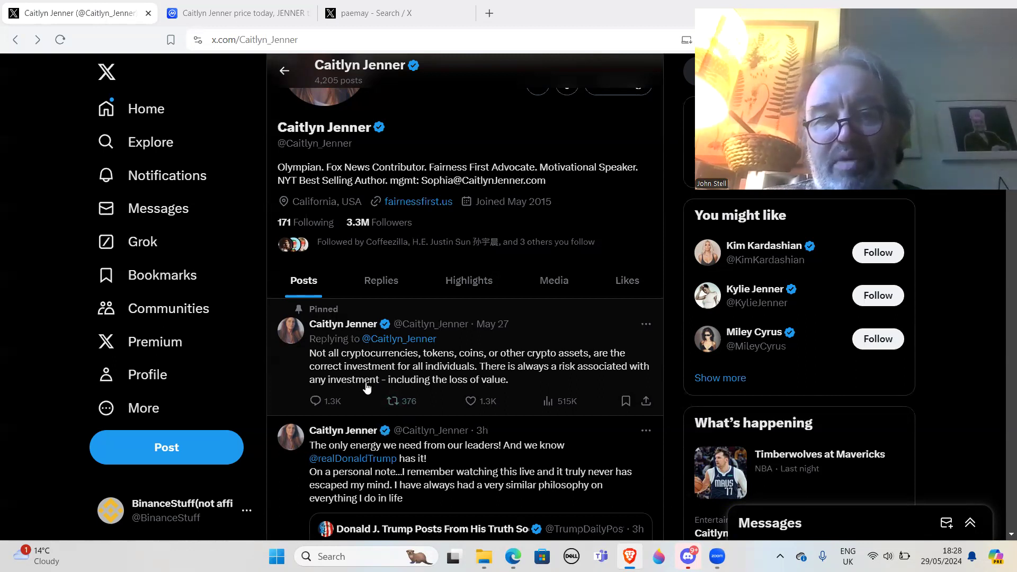
- Read replies on Jenner's pinned disclaimer post, then switch to the Paemay search tab
click(528, 380)
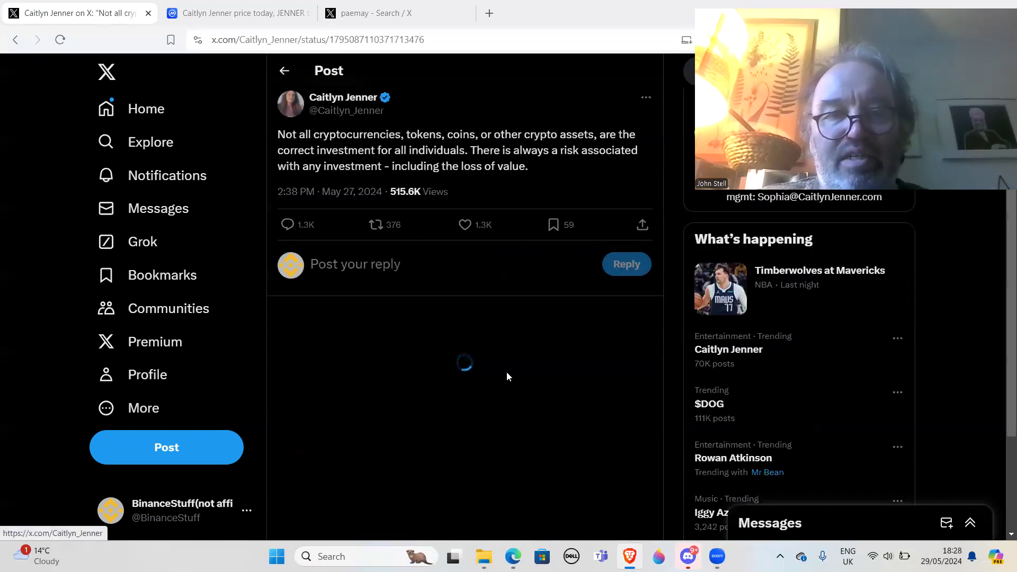
scroll(506, 377, down, 1)
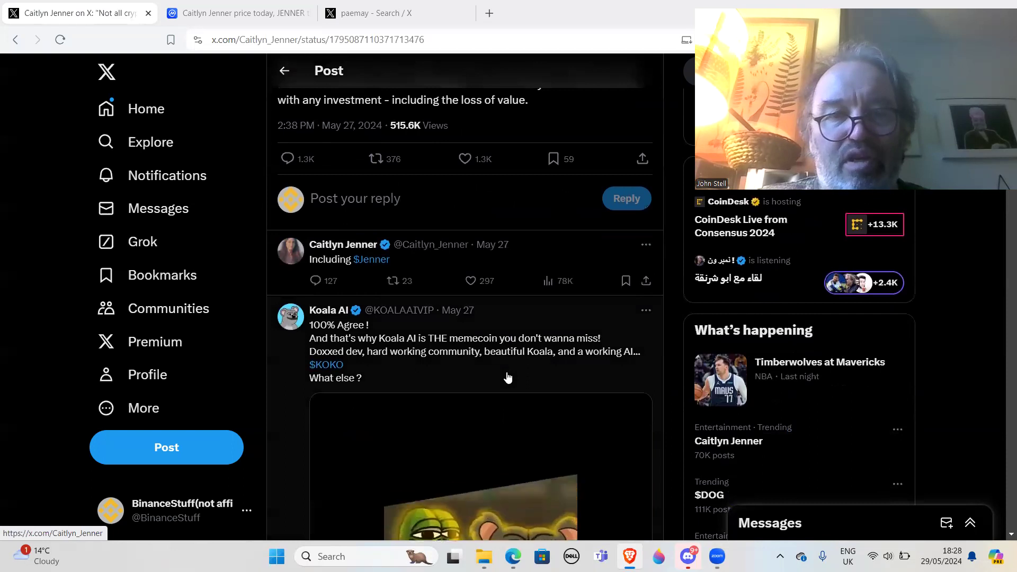
scroll(506, 377, down, 4)
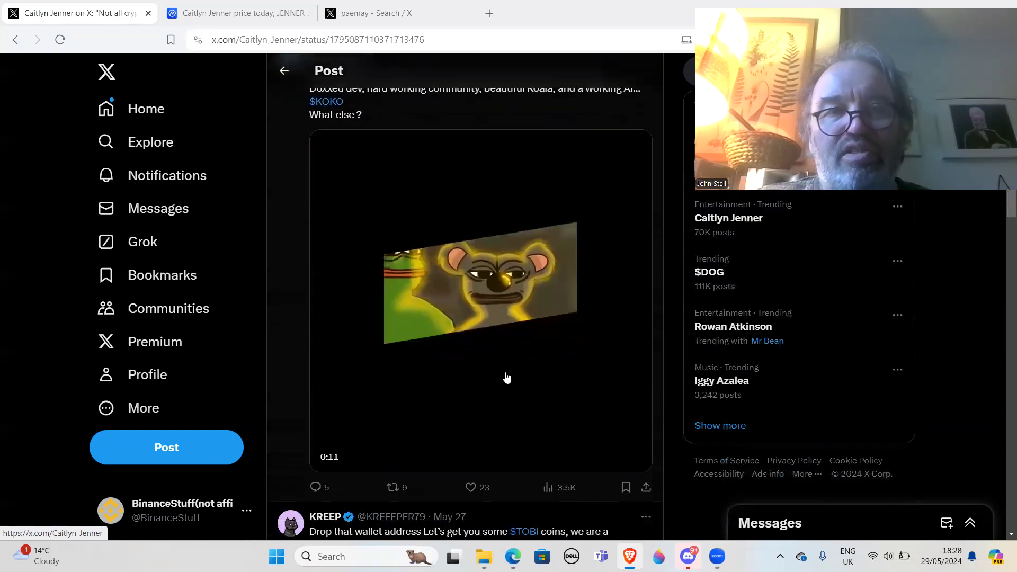
scroll(398, 318, up, 4)
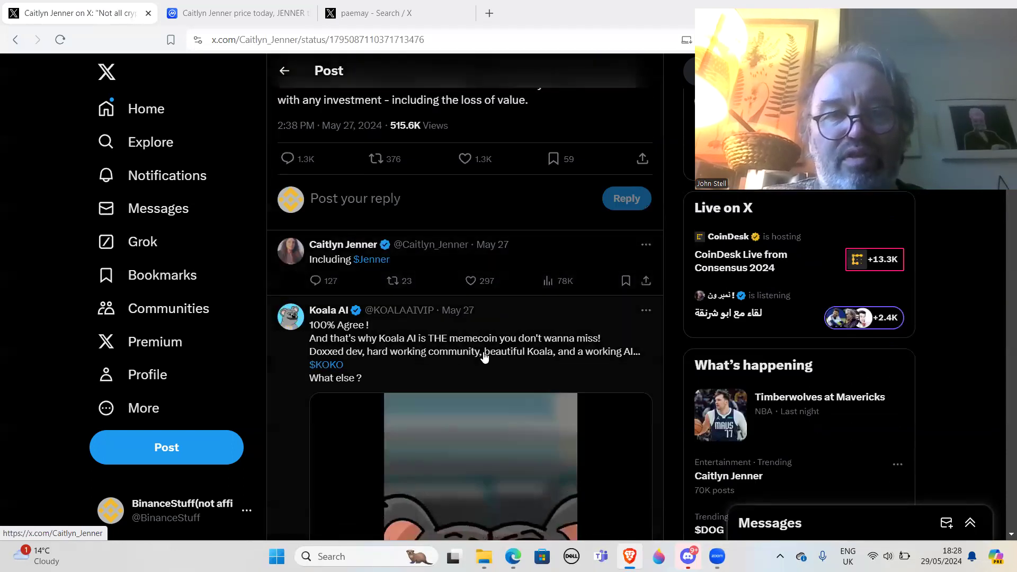
scroll(483, 357, down, 4)
scroll(477, 356, down, 2)
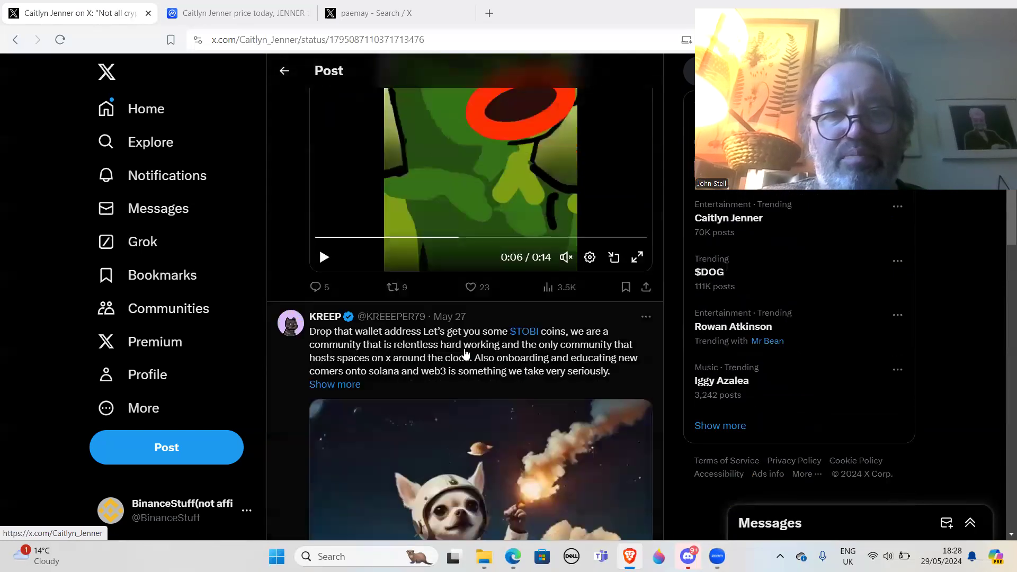
scroll(466, 355, down, 2)
scroll(466, 355, down, 2)
scroll(466, 355, down, 2)
scroll(466, 355, down, 4)
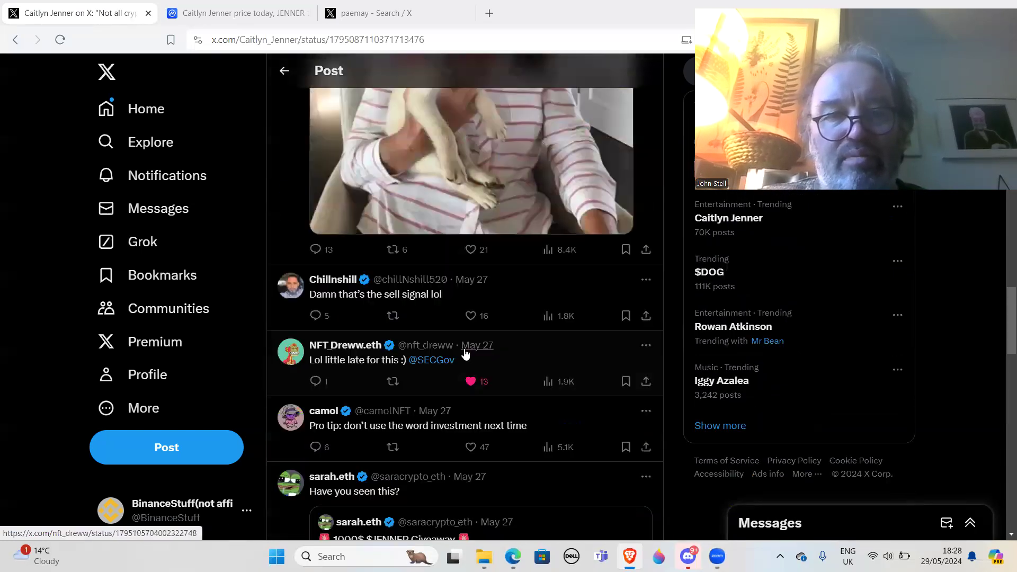
scroll(466, 355, down, 2)
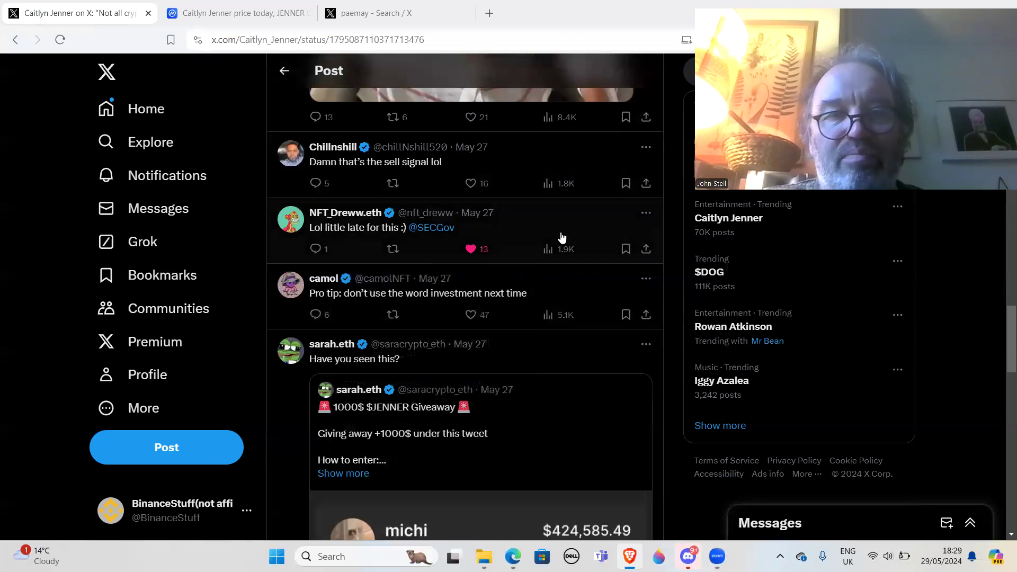
scroll(560, 237, up, 1)
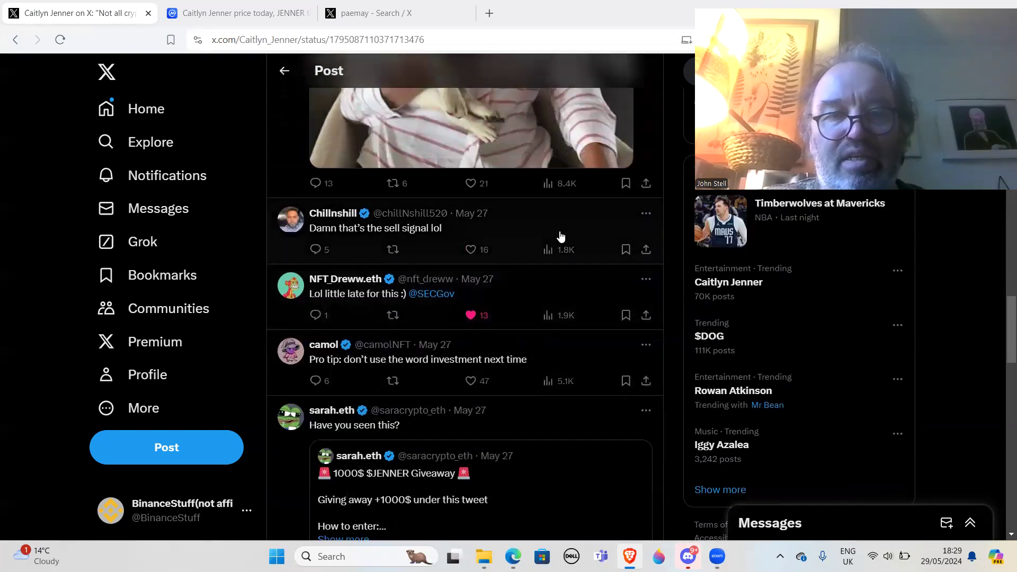
scroll(560, 237, up, 3)
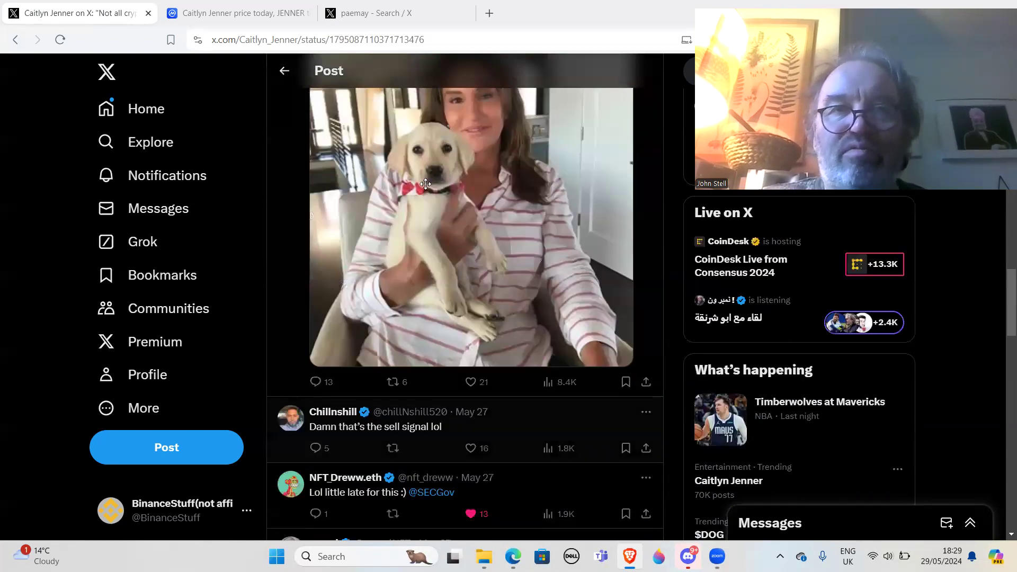
click(413, 12)
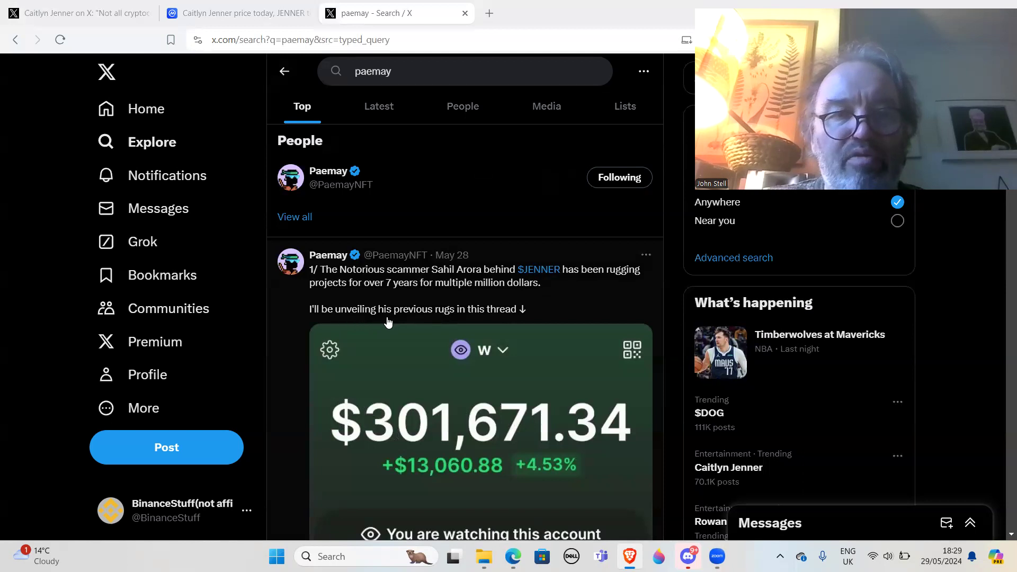
scroll(513, 319, down, 4)
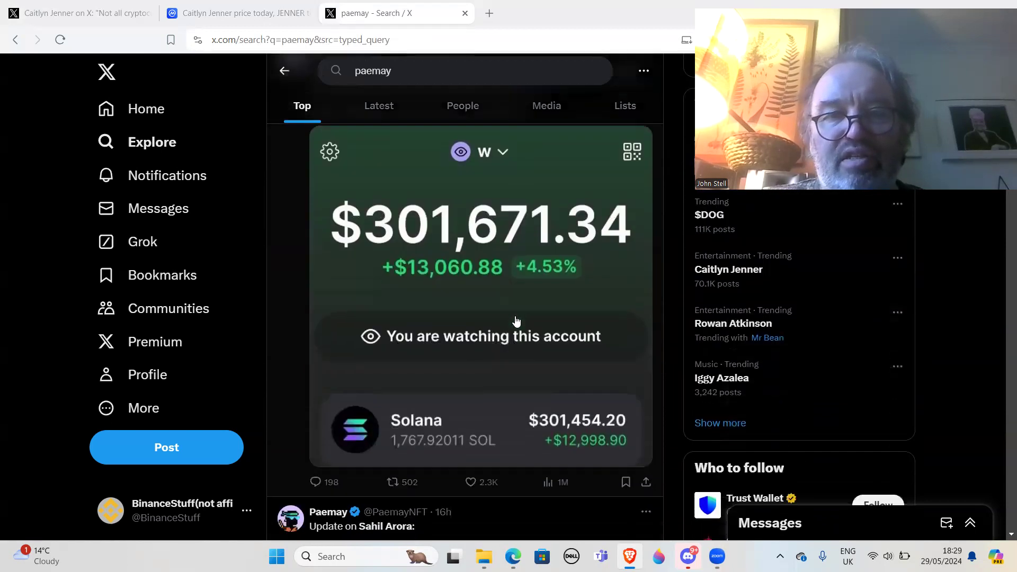
scroll(515, 321, down, 1)
click(322, 282)
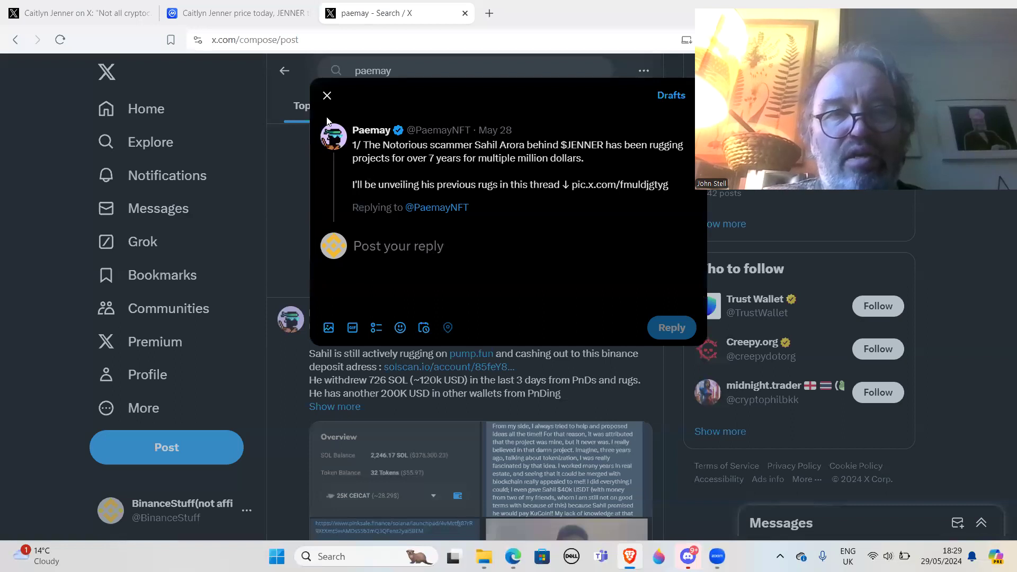
click(327, 96)
scroll(495, 198, up, 3)
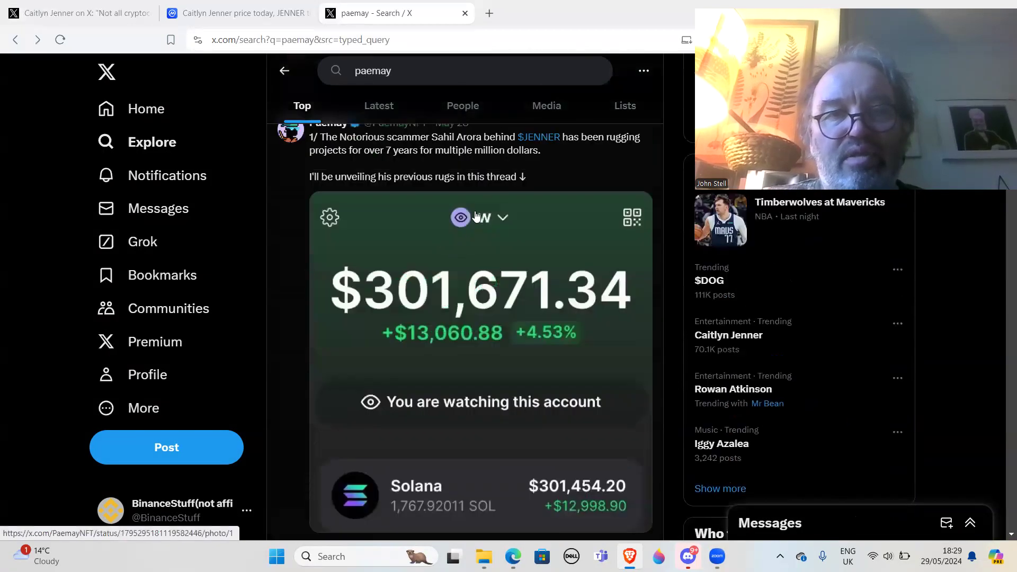
click(563, 168)
scroll(500, 241, down, 3)
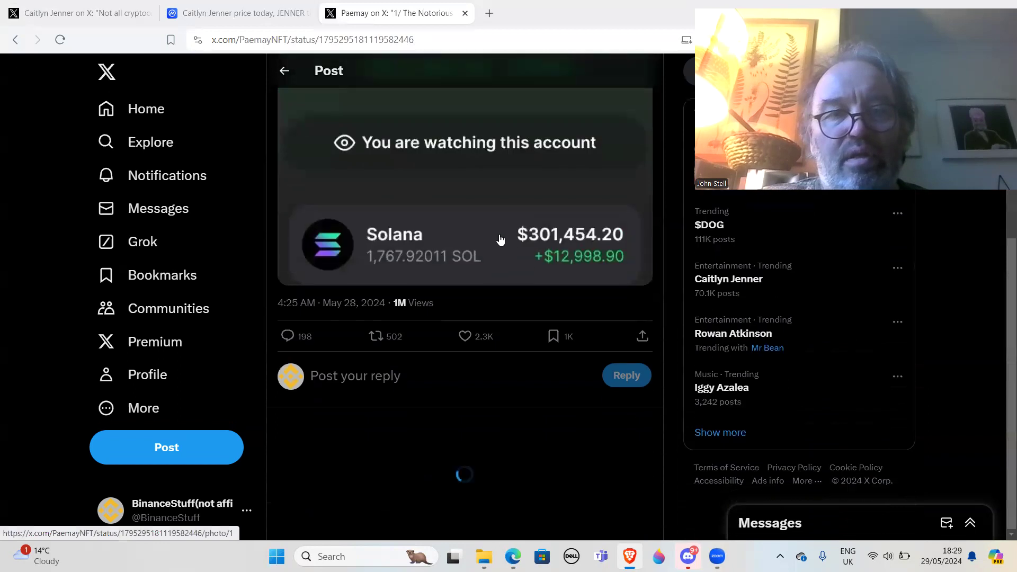
scroll(500, 241, down, 3)
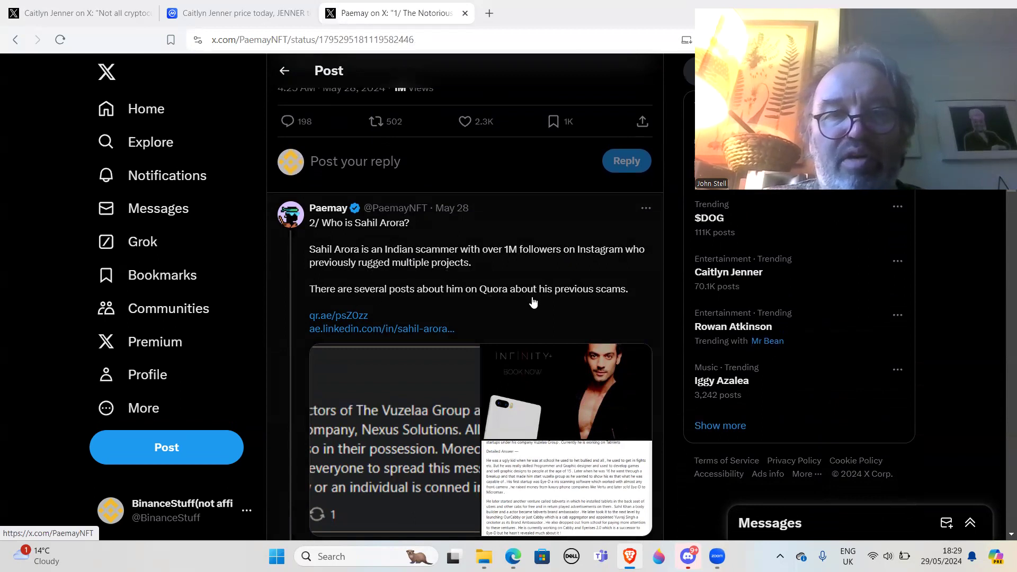
scroll(533, 302, down, 3)
scroll(532, 301, down, 2)
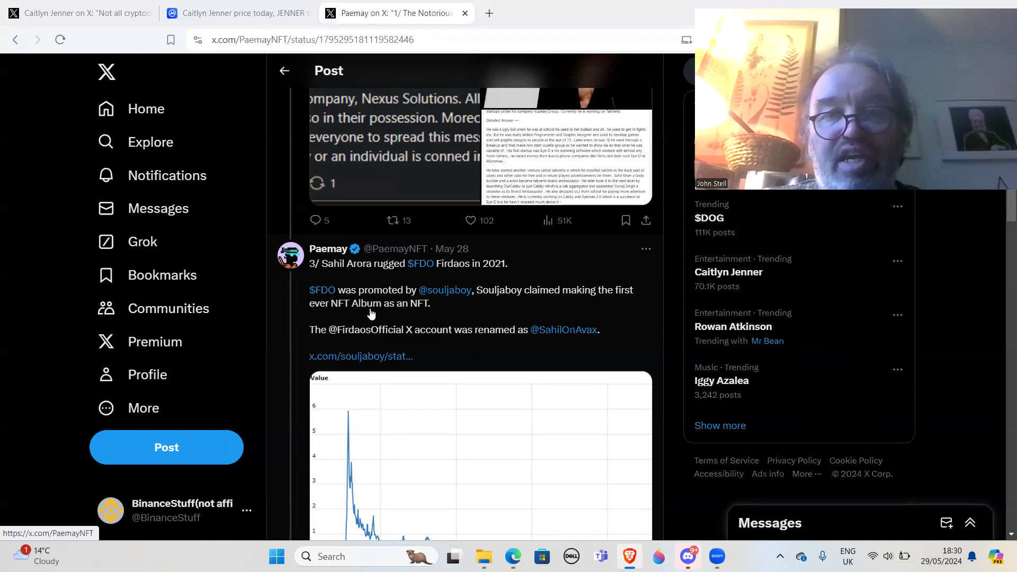
scroll(443, 312, down, 2)
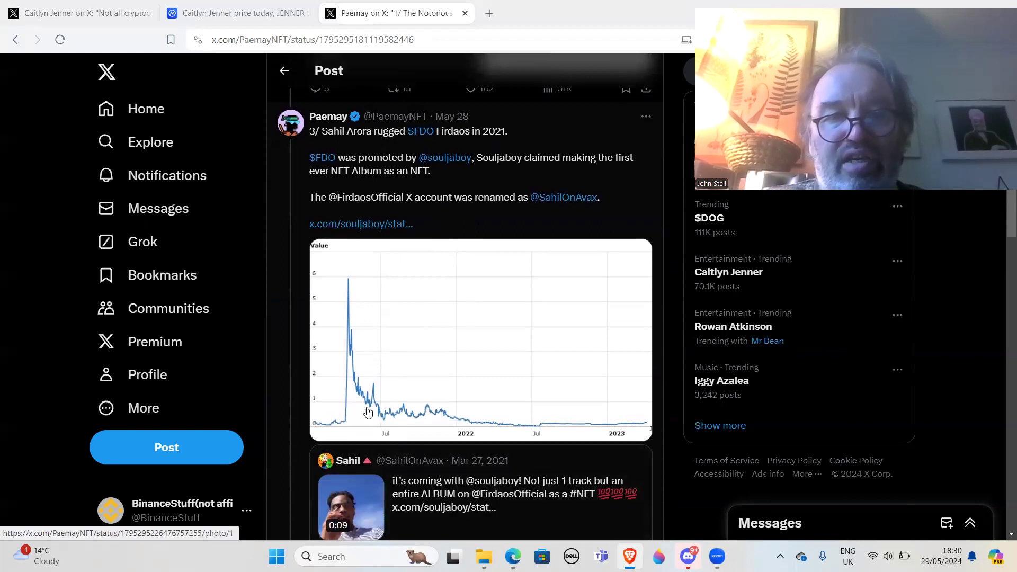
scroll(511, 411, down, 3)
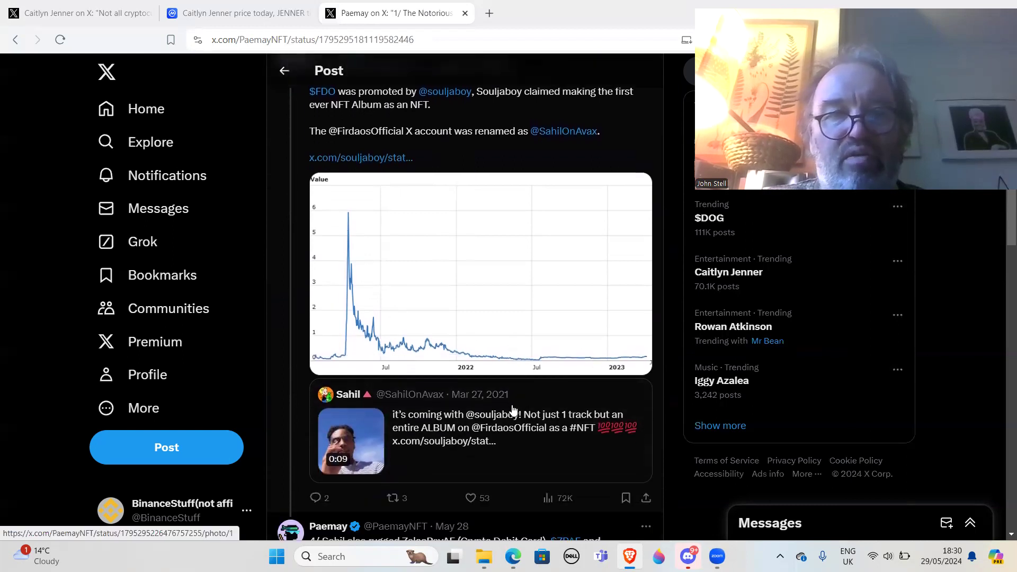
scroll(512, 411, down, 2)
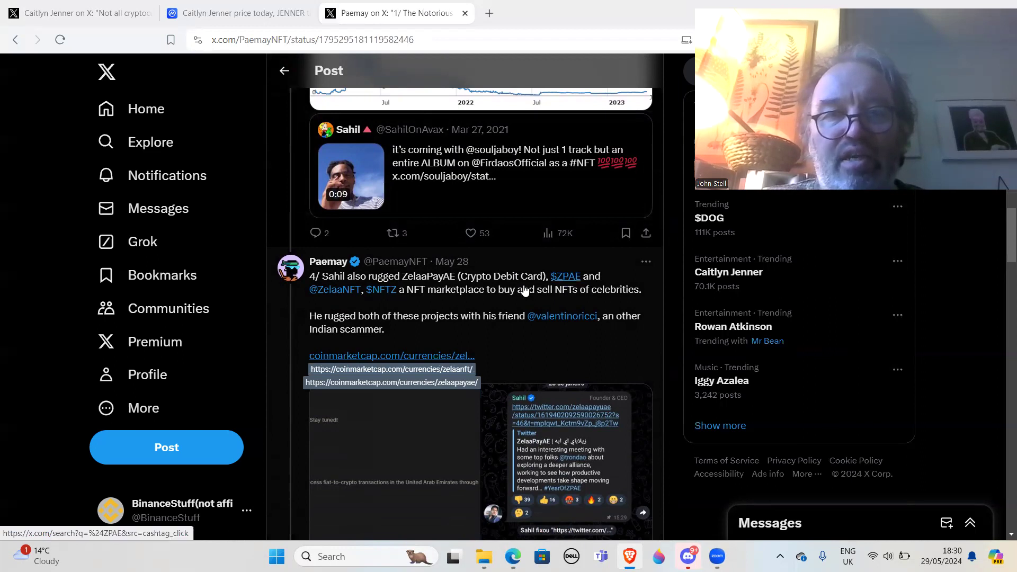
mouse_move(562, 316)
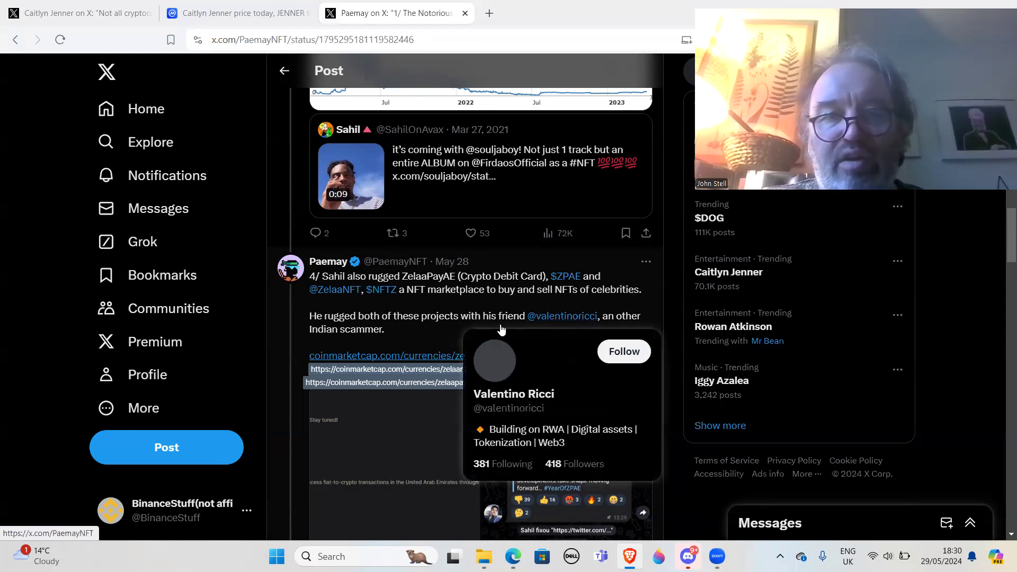
scroll(470, 315, down, 4)
scroll(470, 311, down, 1)
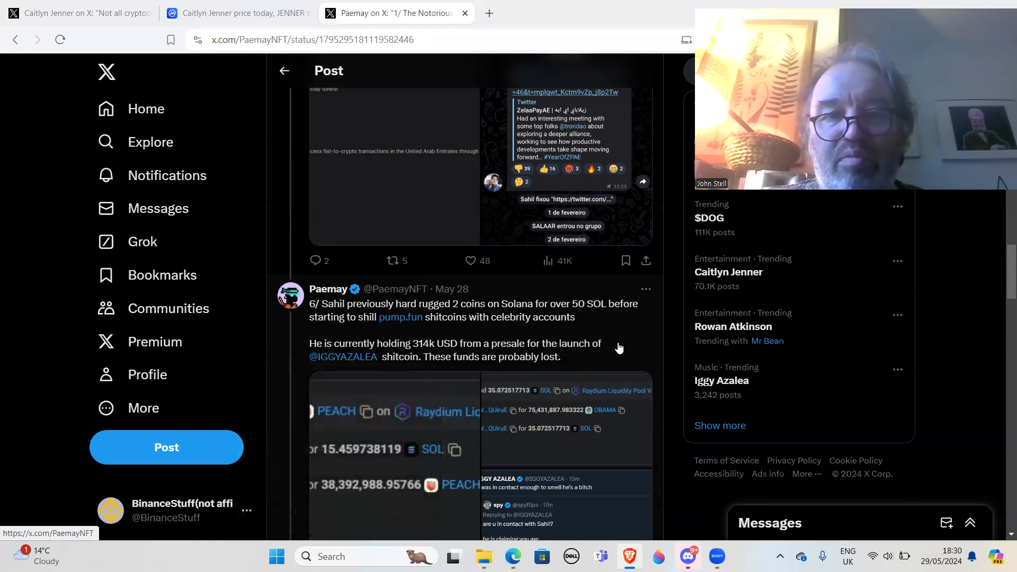
scroll(613, 346, down, 1)
scroll(613, 347, down, 3)
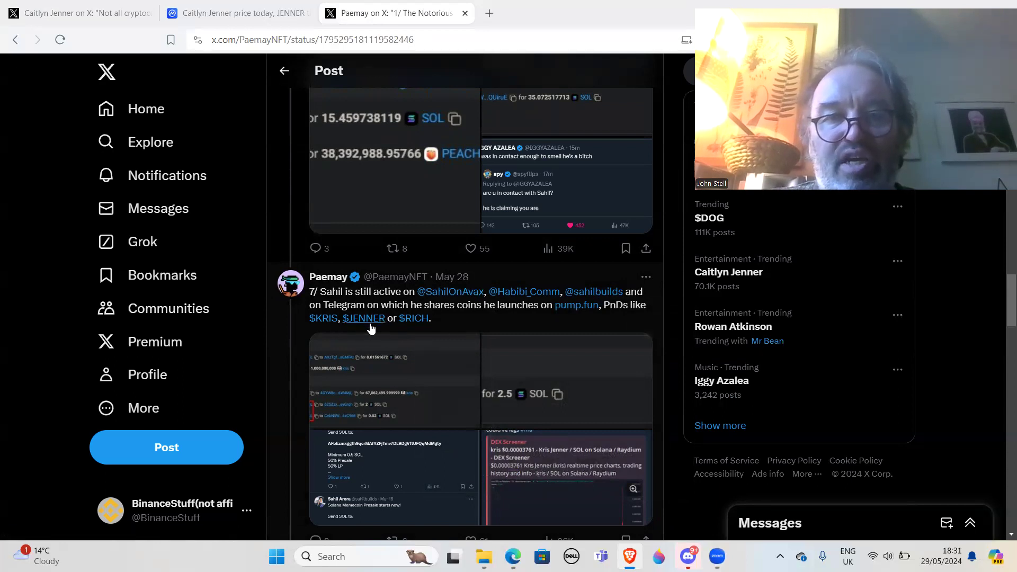
scroll(517, 323, down, 4)
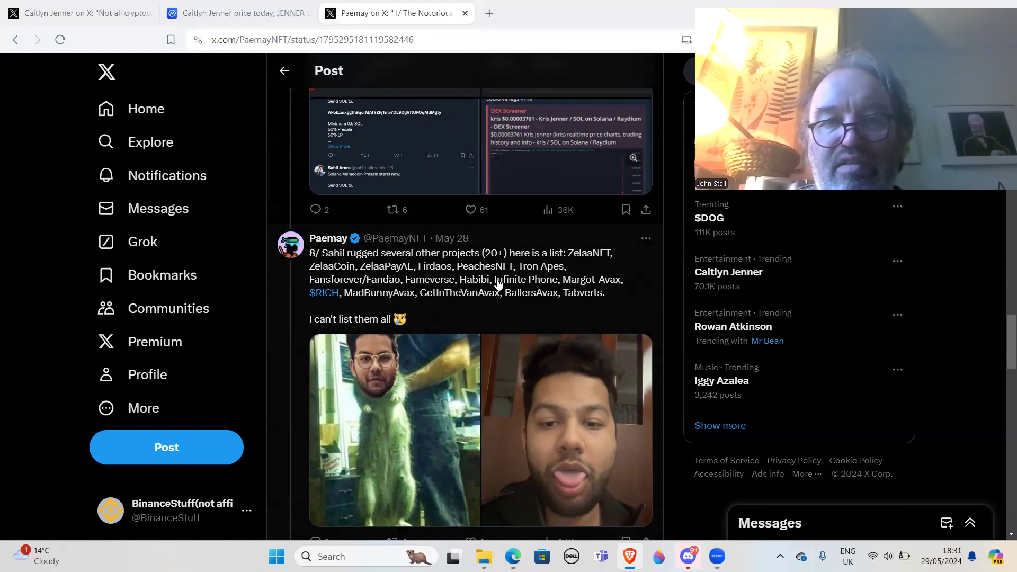
scroll(502, 279, down, 1)
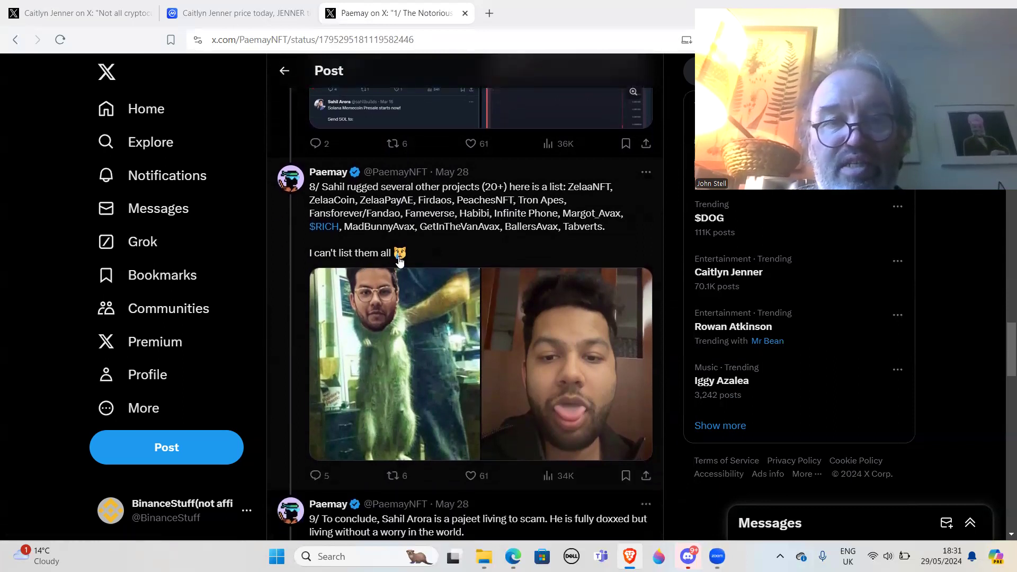
scroll(499, 261, down, 4)
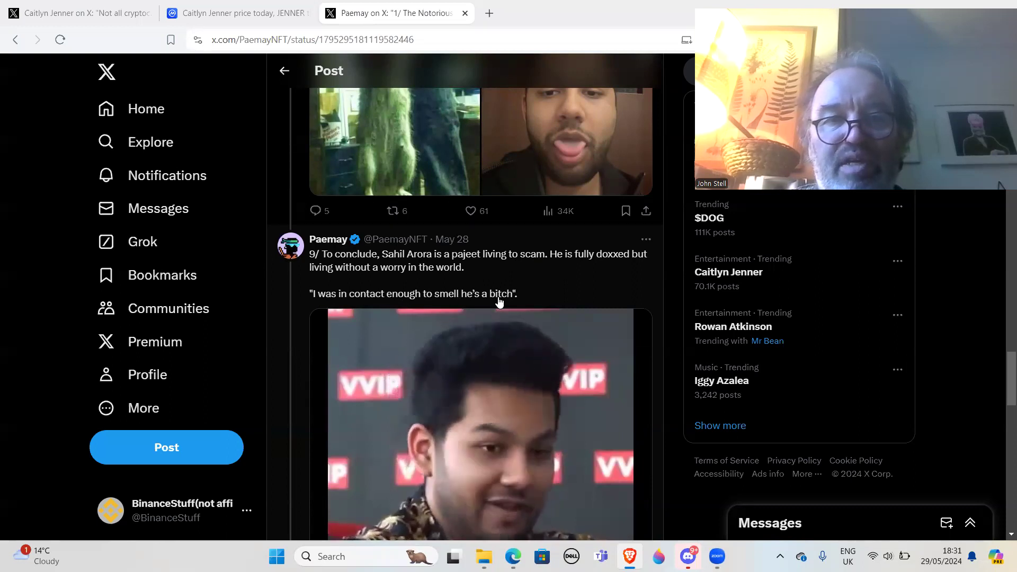
scroll(516, 302, down, 3)
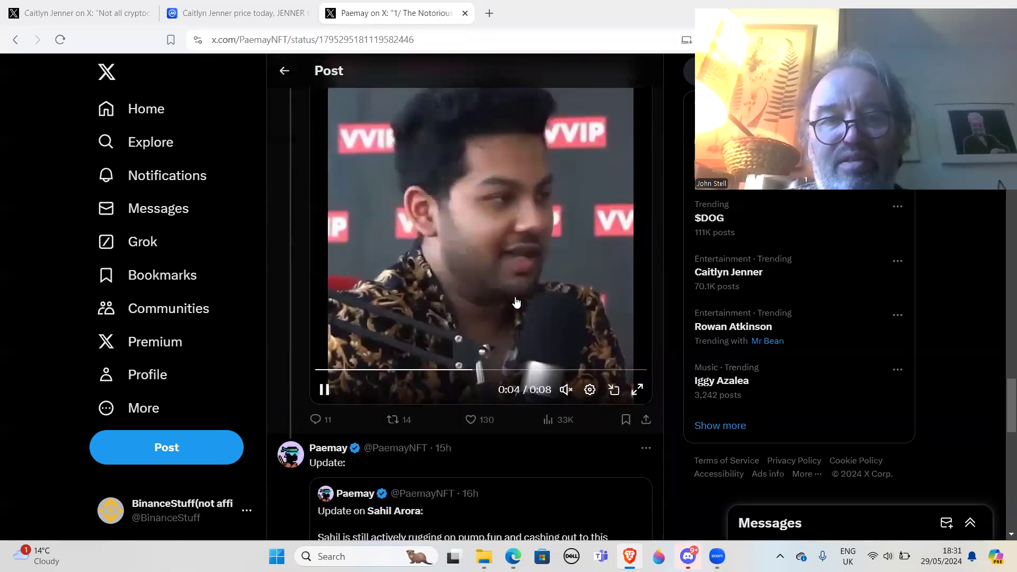
scroll(512, 302, down, 2)
scroll(513, 302, down, 1)
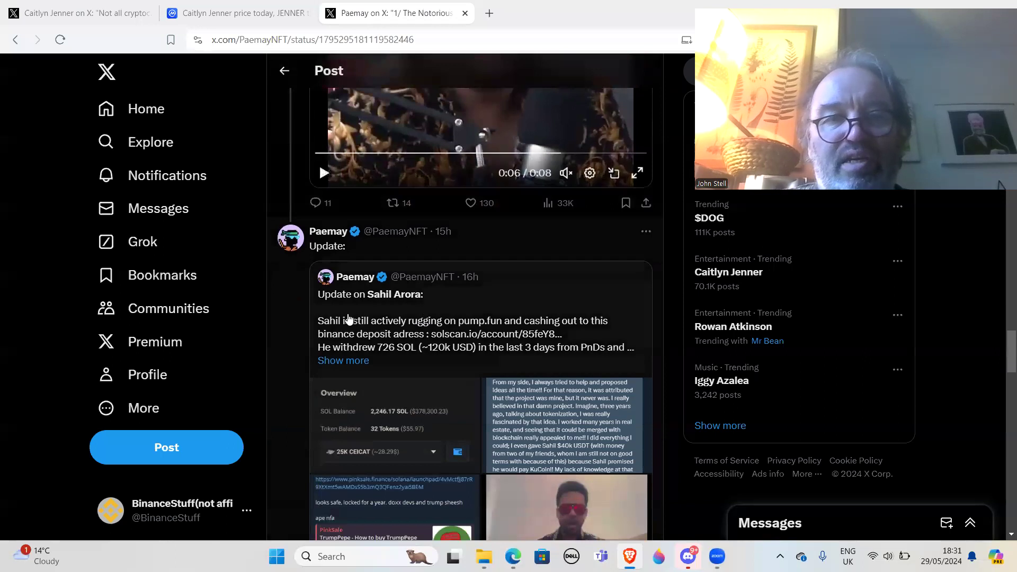
scroll(373, 314, down, 1)
scroll(373, 314, down, 1)
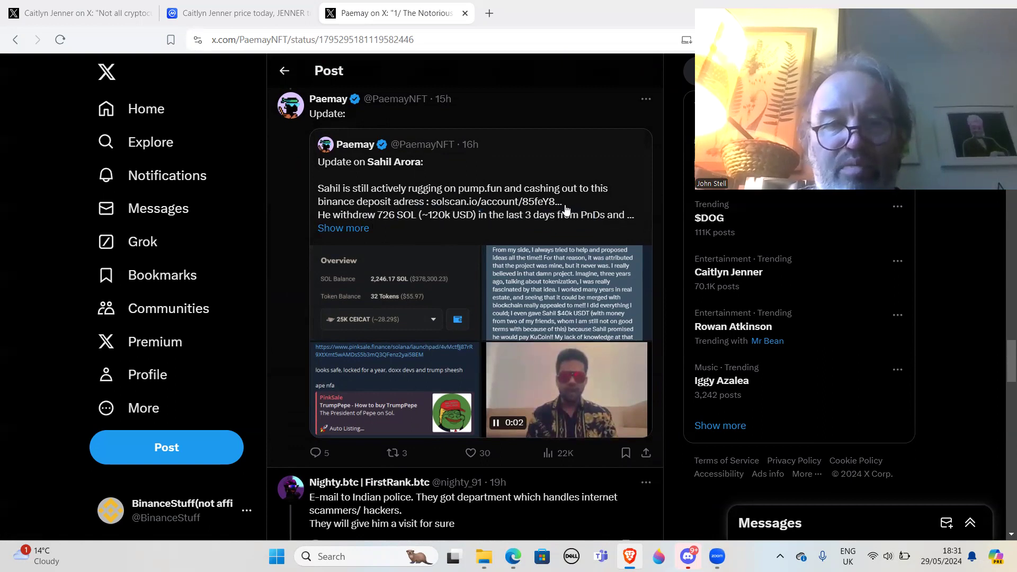
scroll(566, 210, down, 1)
scroll(565, 210, down, 2)
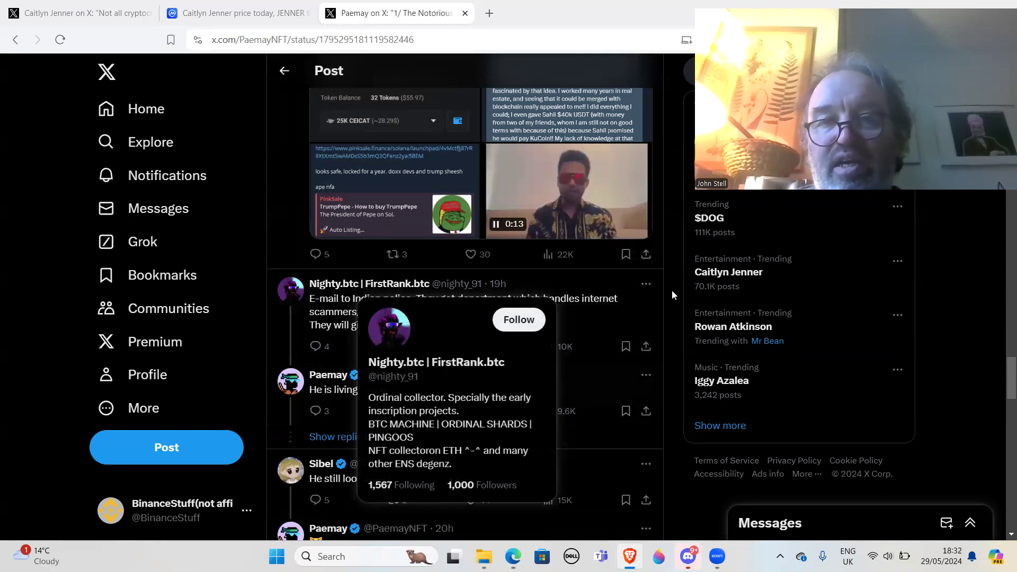
scroll(671, 291, down, 2)
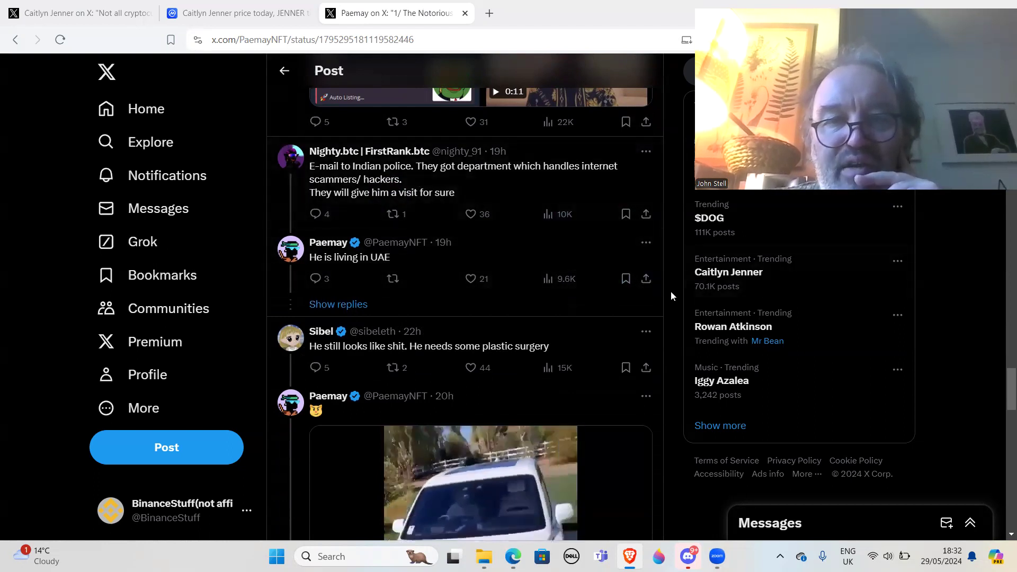
scroll(671, 290, down, 3)
scroll(671, 291, down, 1)
scroll(671, 291, down, 2)
scroll(671, 292, down, 1)
scroll(671, 294, down, 1)
scroll(671, 294, down, 1)
scroll(672, 295, up, 2)
scroll(671, 296, up, 1)
scroll(671, 296, up, 1)
scroll(671, 296, up, 3)
scroll(671, 296, up, 2)
scroll(671, 296, up, 2)
scroll(671, 296, up, 2)
scroll(671, 296, up, 1)
scroll(671, 295, up, 1)
scroll(670, 296, up, 1)
scroll(671, 296, up, 2)
scroll(671, 296, up, 2)
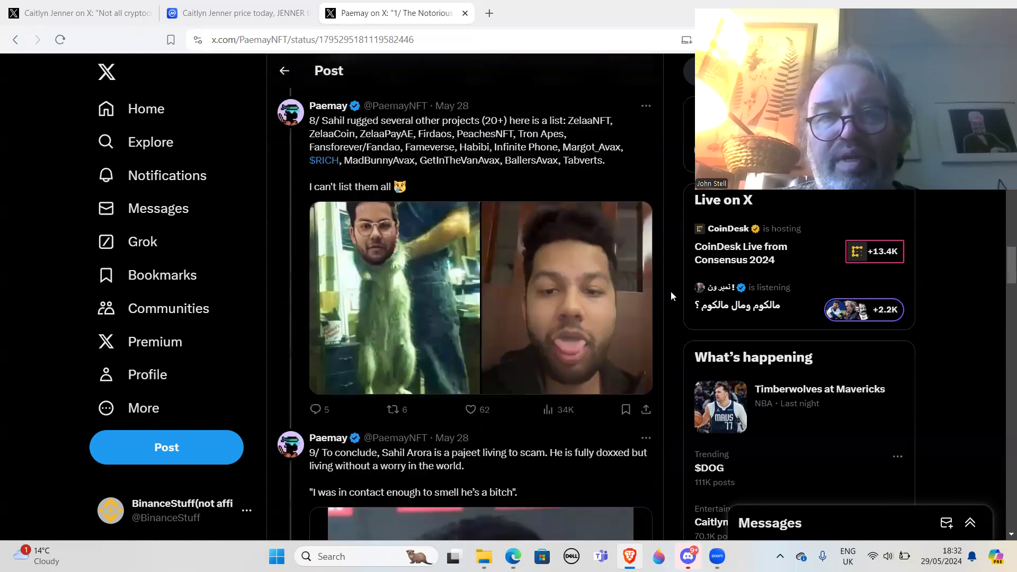
scroll(671, 296, up, 2)
scroll(670, 295, up, 3)
scroll(671, 297, up, 2)
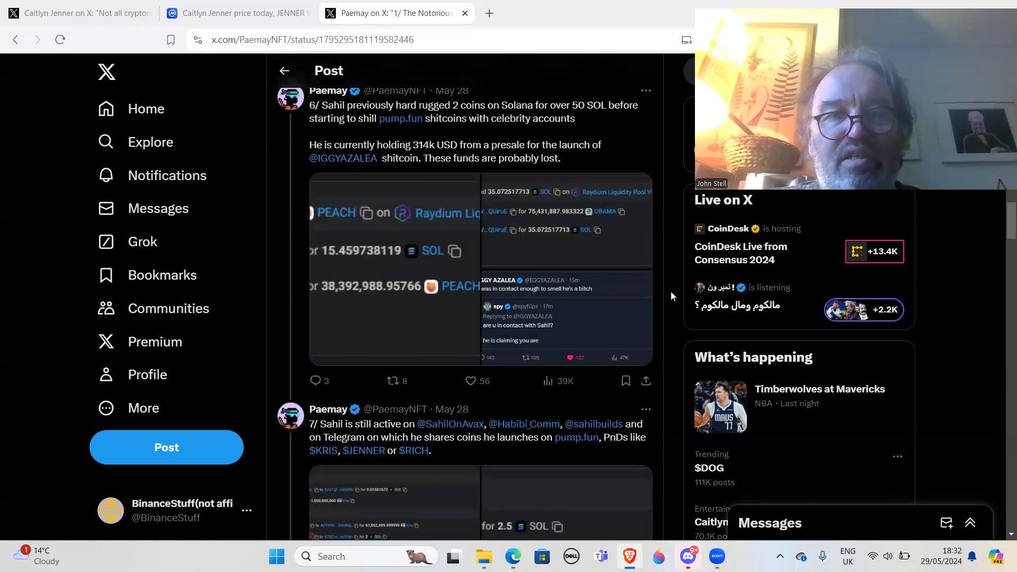
scroll(670, 291, up, 3)
scroll(671, 291, up, 2)
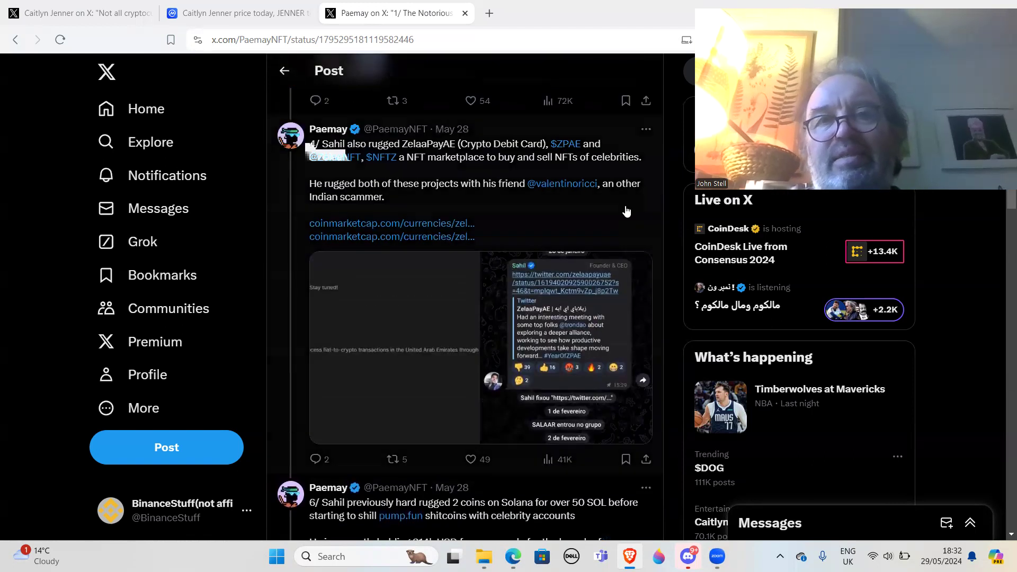